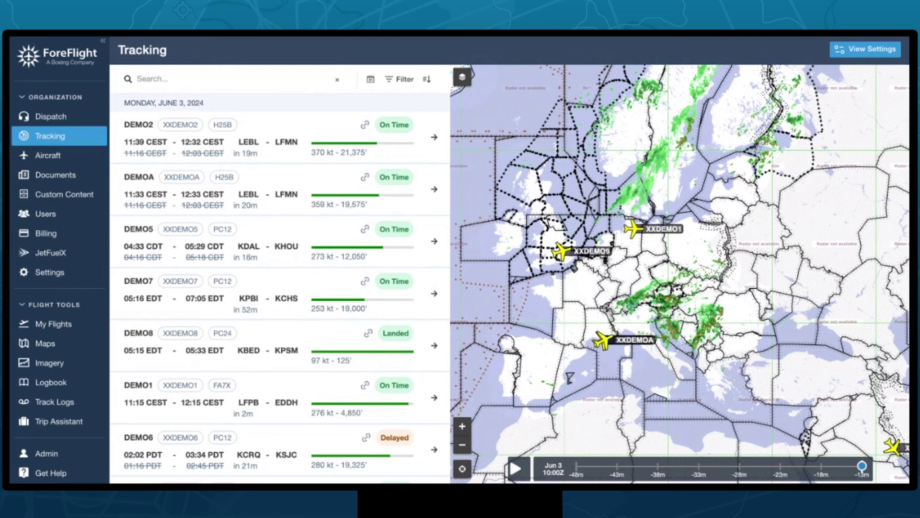
# Select the XXDEMO1 aircraft on the tracking map and show its route in closer detail
pyautogui.click(635, 230)
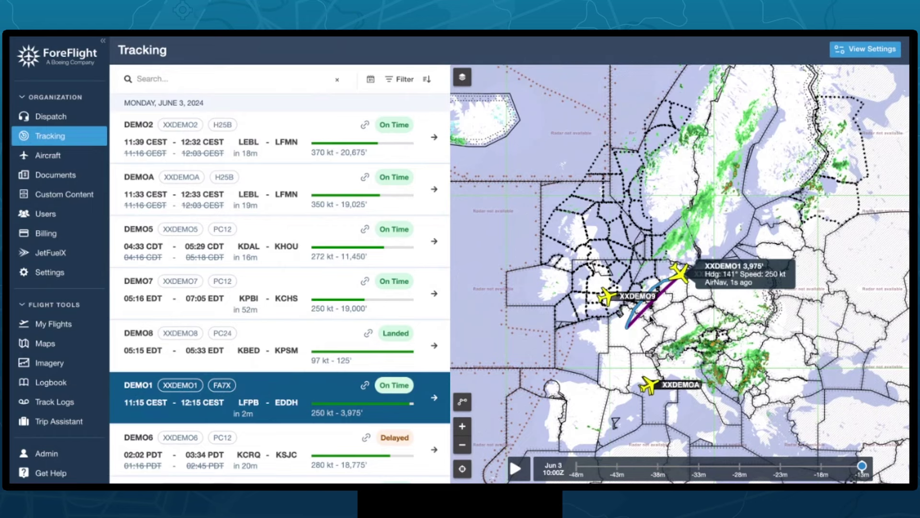
pyautogui.click(463, 431)
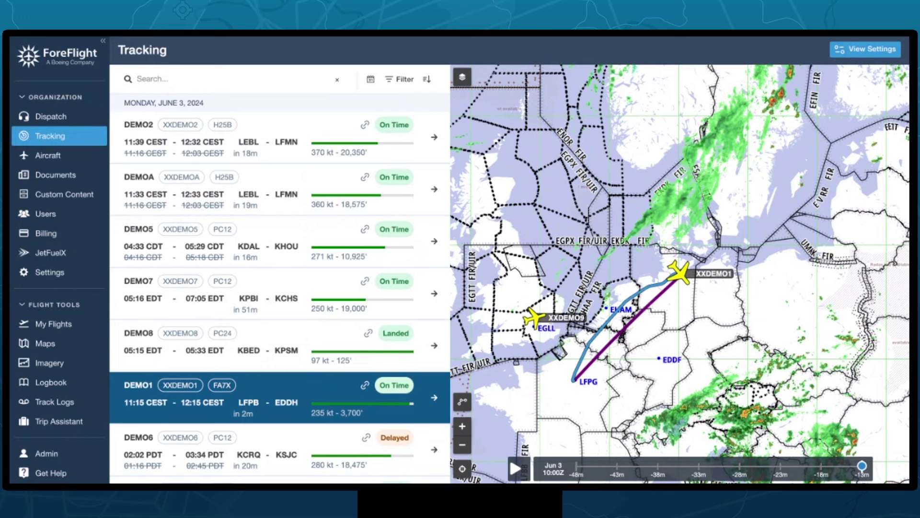
# Replace the Radar map layer with Turbulence (Global) and play its forecast along the timeline
pyautogui.click(461, 79)
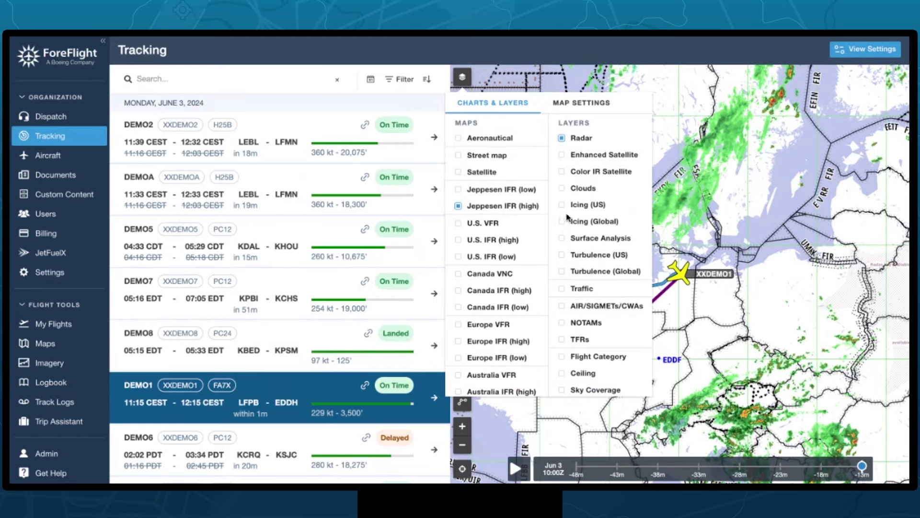
pyautogui.click(561, 271)
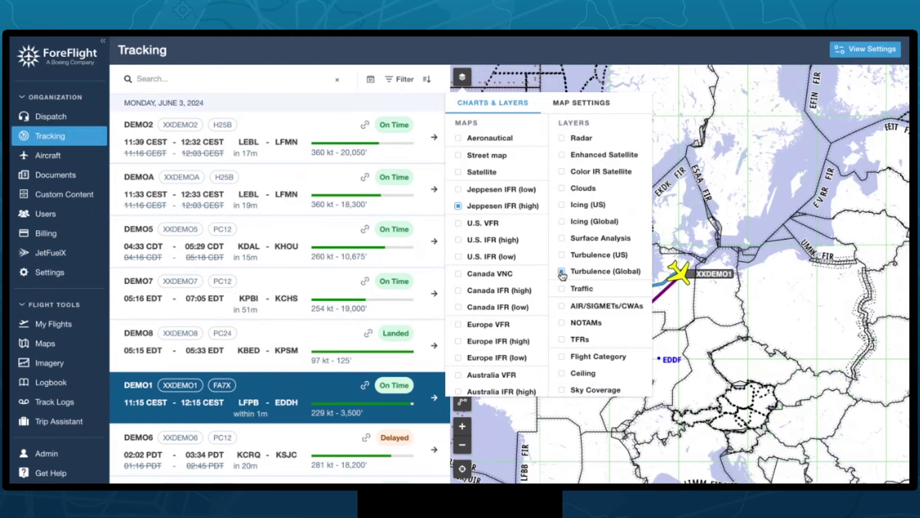
pyautogui.click(822, 360)
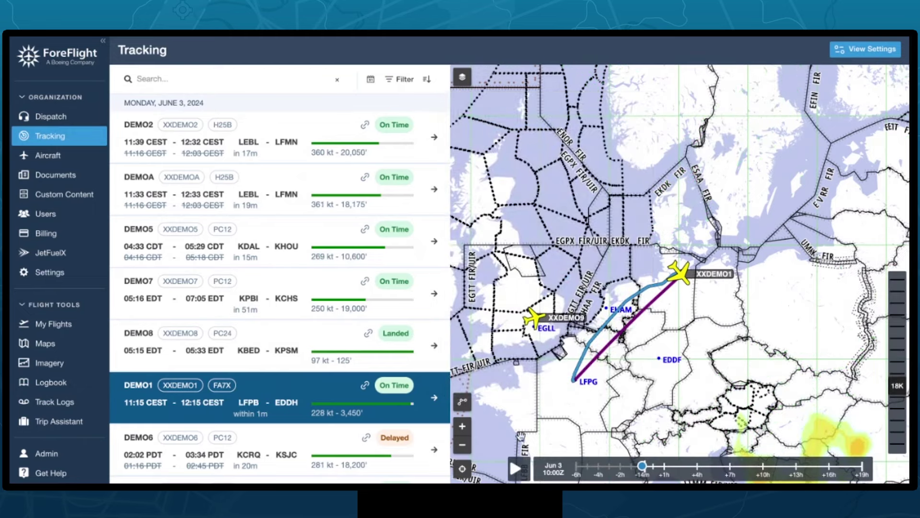
pyautogui.scroll(-3, 479, 438)
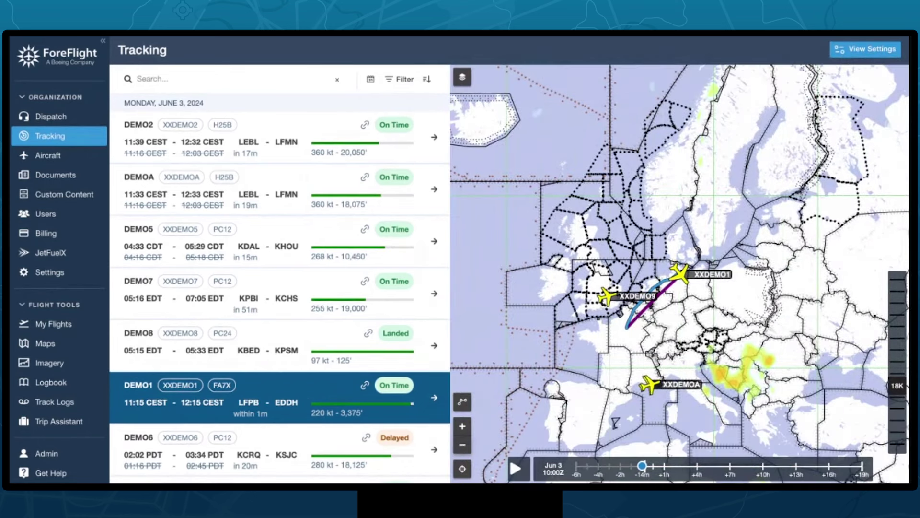
pyautogui.click(516, 469)
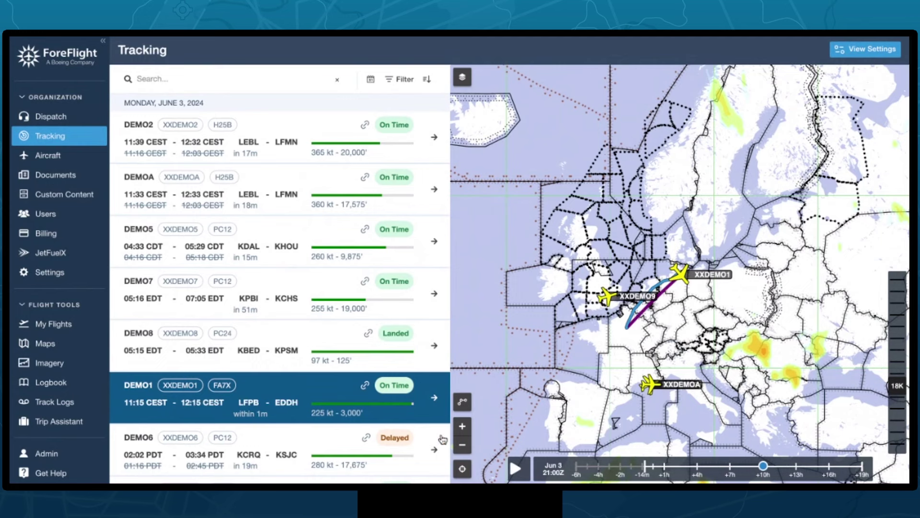
# Open the DEMO1 flight's details and compare its actual and planned altitude and ground speed on the graphs
pyautogui.click(434, 399)
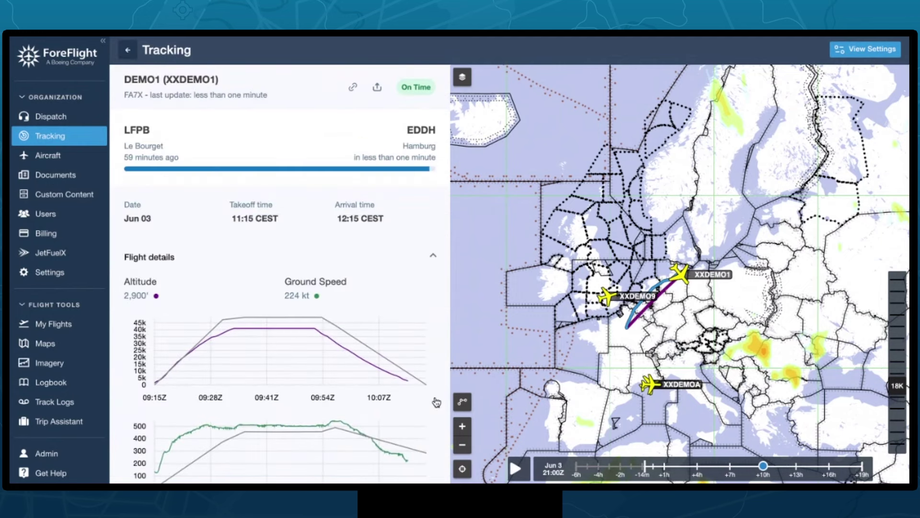
pyautogui.click(462, 426)
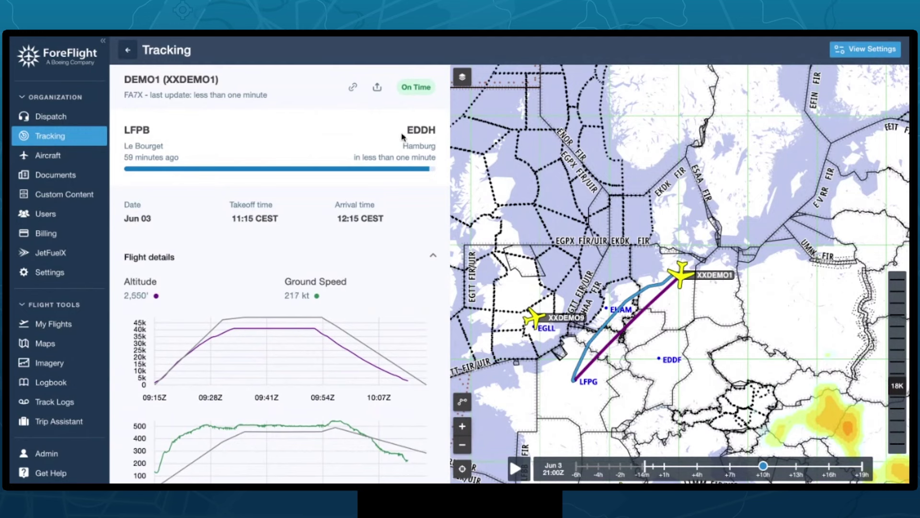
pyautogui.moveTo(141, 155)
pyautogui.scroll(-2, 393, 250)
pyautogui.scroll(-3, 394, 250)
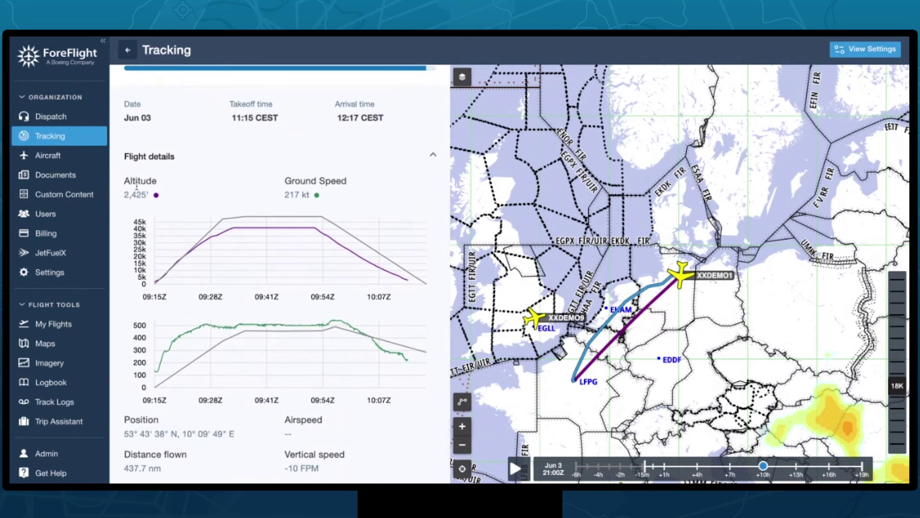
pyautogui.scroll(1, 127, 228)
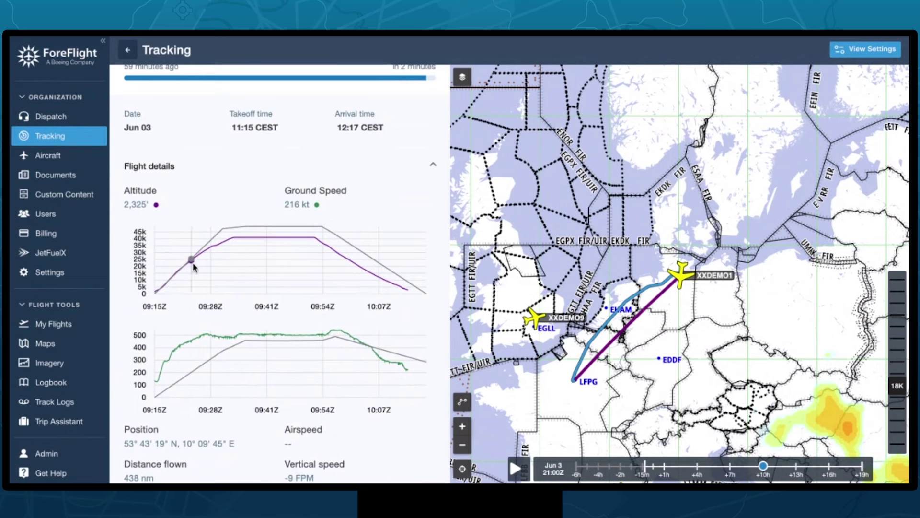
pyautogui.scroll(1, 247, 254)
pyautogui.moveTo(248, 254)
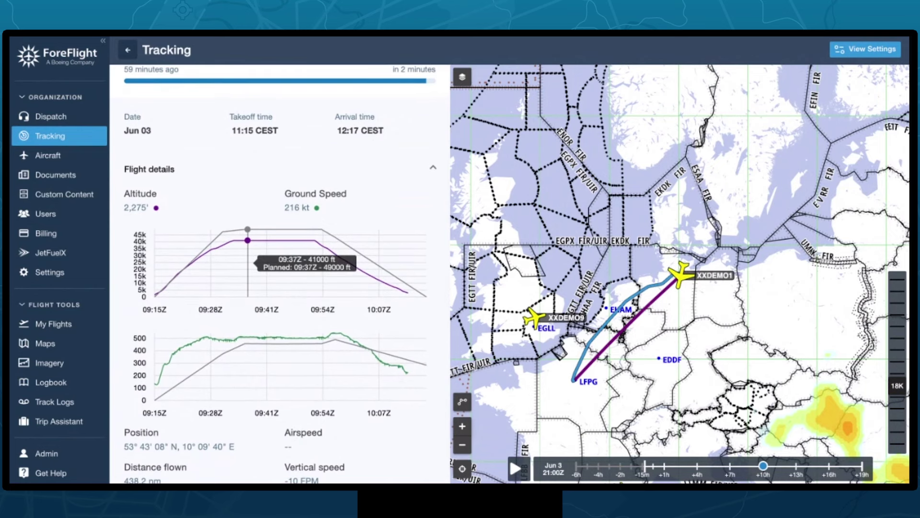
pyautogui.moveTo(199, 364)
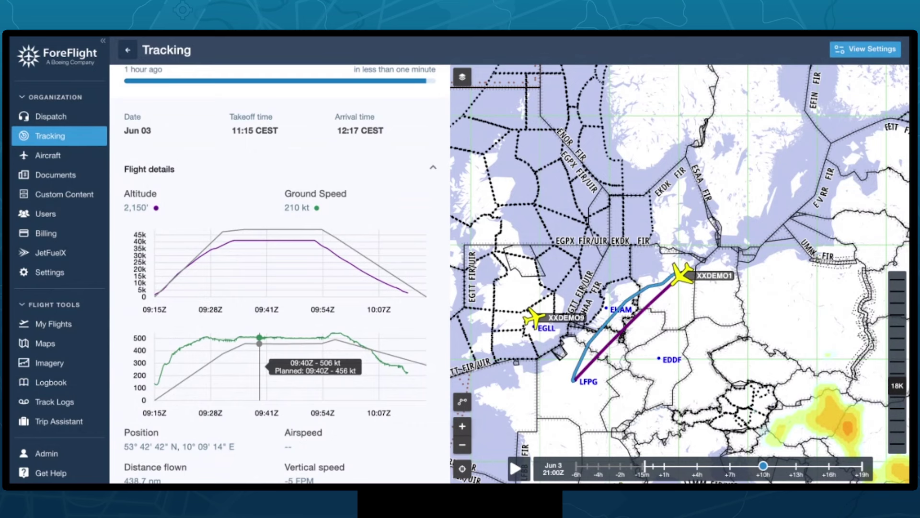
pyautogui.scroll(-1, 280, 273)
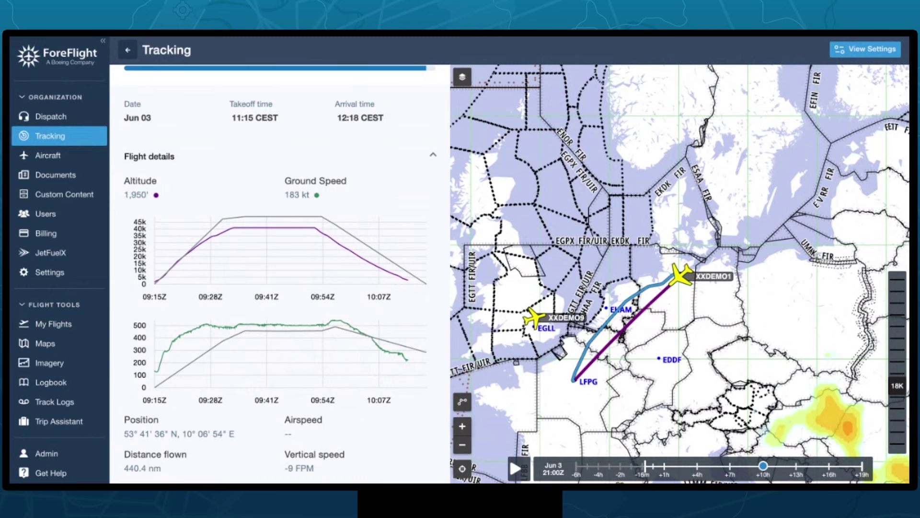
# Open the LFPB to EDDH flight in Dispatch and review its fuel, load, performance and map information
pyautogui.scroll(3, 343, 446)
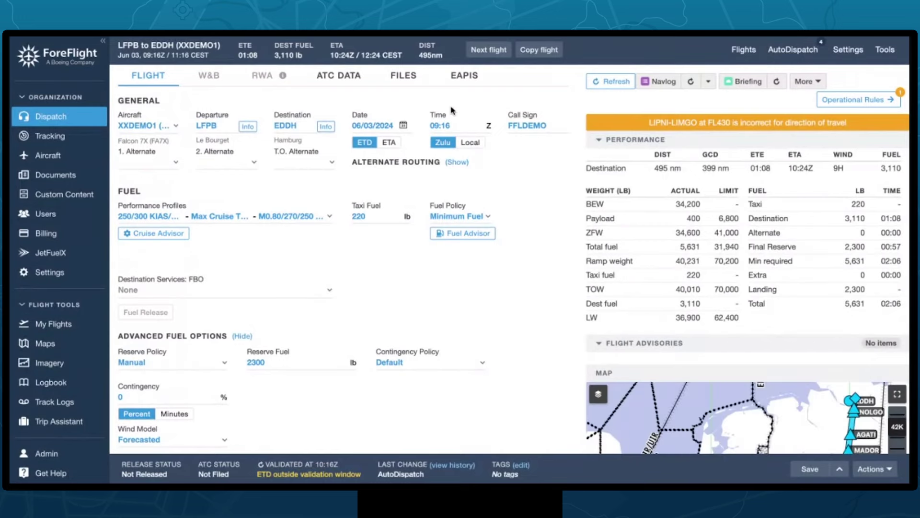
pyautogui.scroll(-1, 438, 245)
pyautogui.scroll(-8, 438, 245)
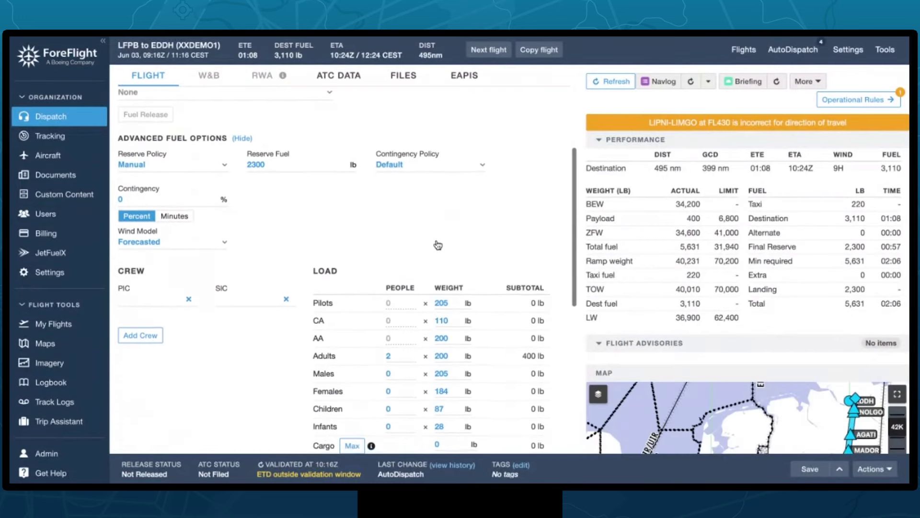
pyautogui.scroll(8, 438, 244)
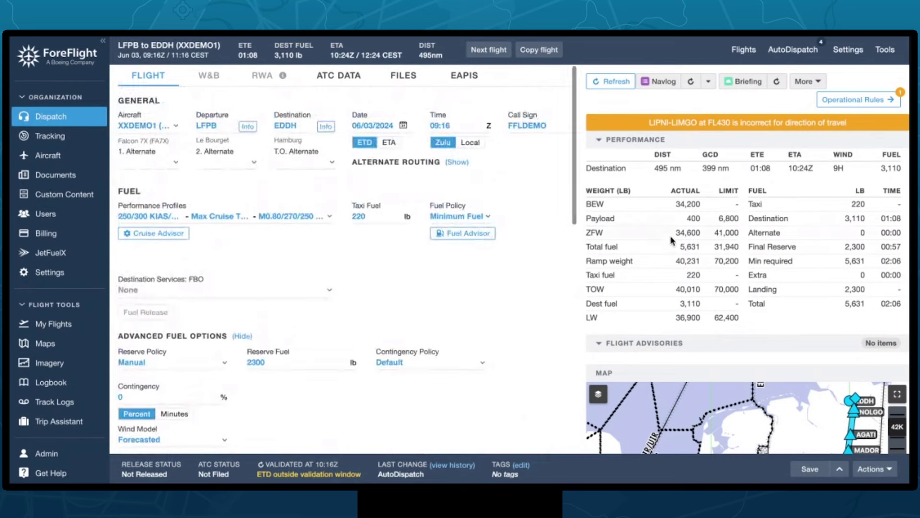
pyautogui.scroll(-3, 670, 234)
pyautogui.scroll(2, 669, 235)
pyautogui.scroll(4, 655, 159)
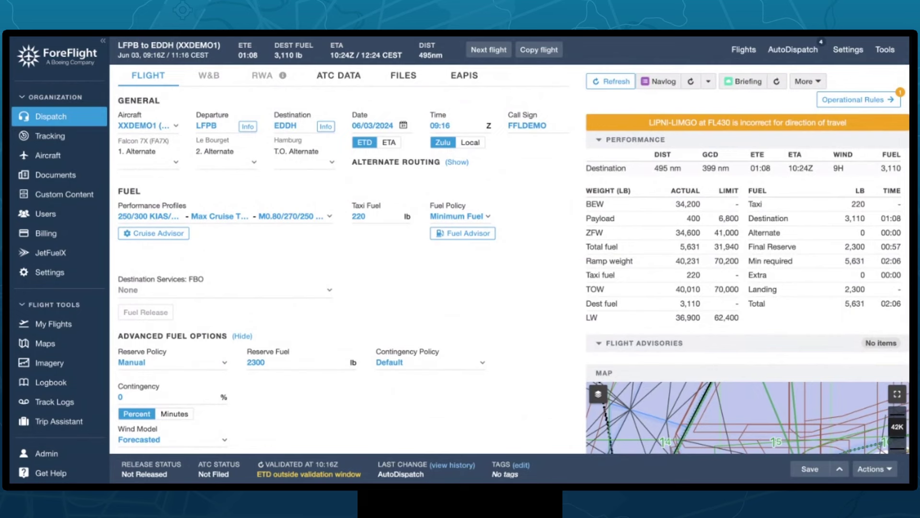
# Return to the Dispatch flight list and open tracking for the XXDEMO8 flight from KPSM to KBED
pyautogui.click(744, 51)
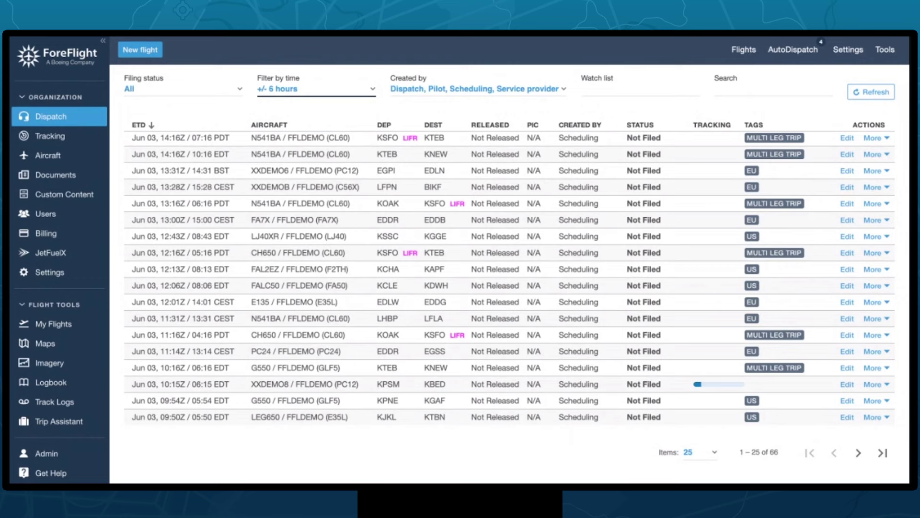
pyautogui.click(714, 387)
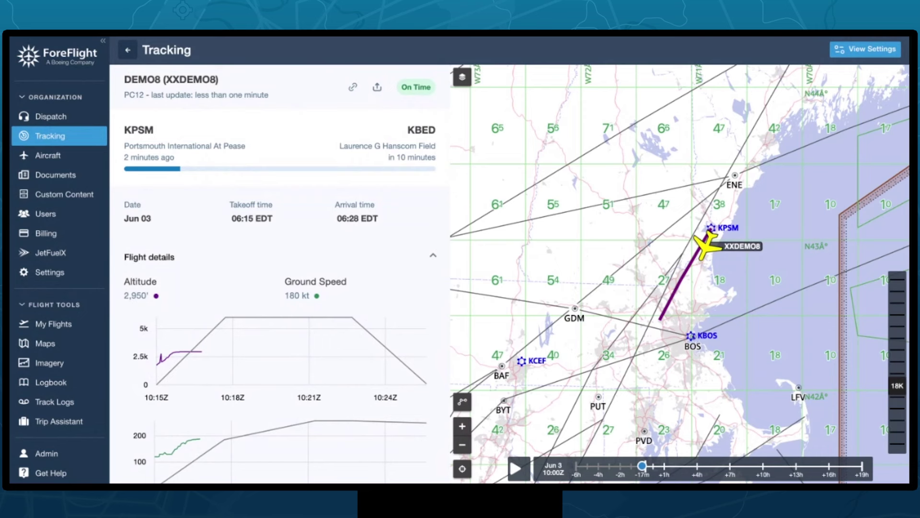
# Enable a public link for sharing the DEMO8 flight and copy that link
pyautogui.click(378, 91)
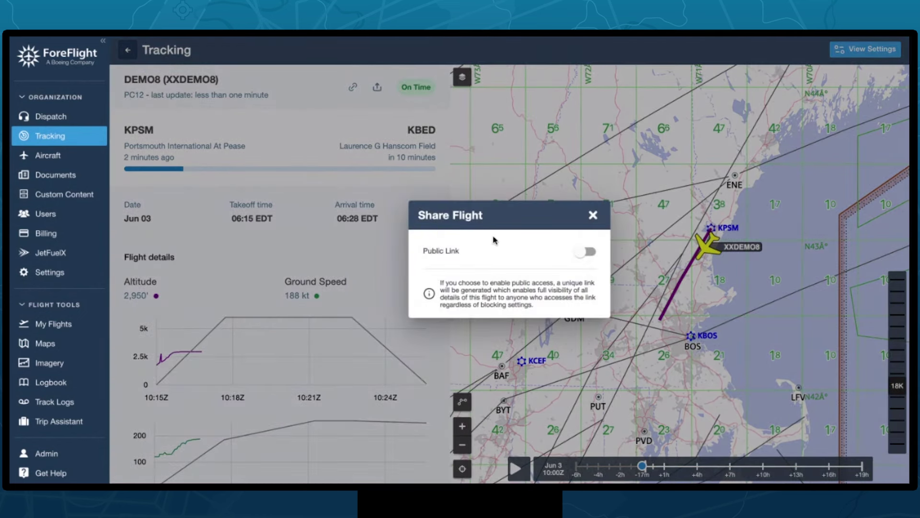
pyautogui.click(583, 253)
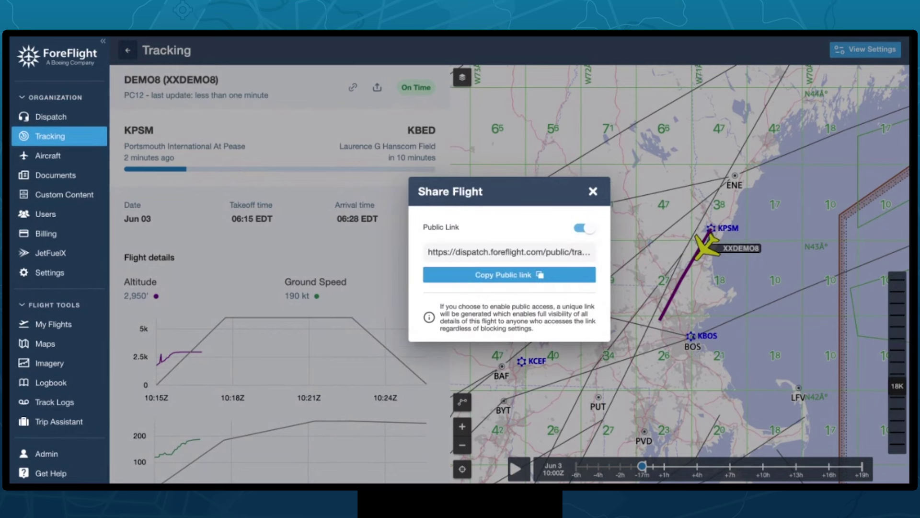
pyautogui.click(512, 278)
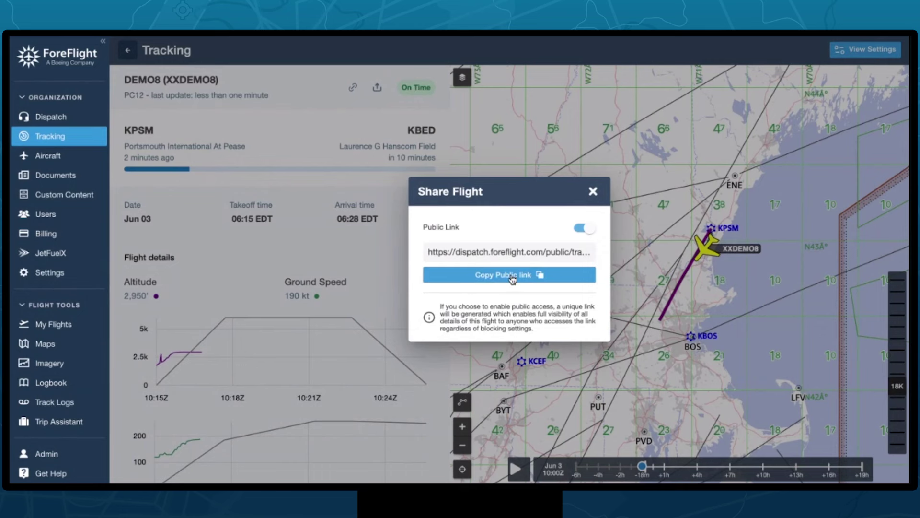
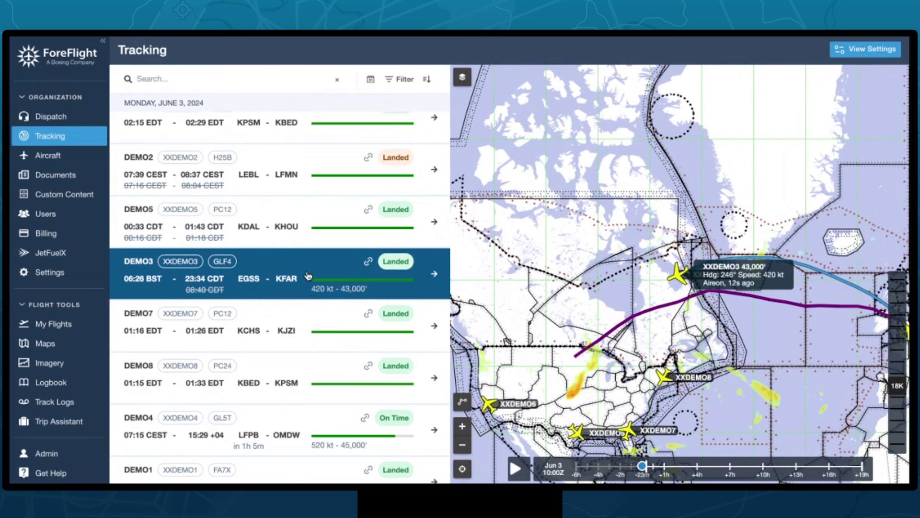
# Search the tracked flights for "demo2" and select the June 3 LEBL to LFMN flight departing at 07:39 CEST
pyautogui.scroll(4, 309, 275)
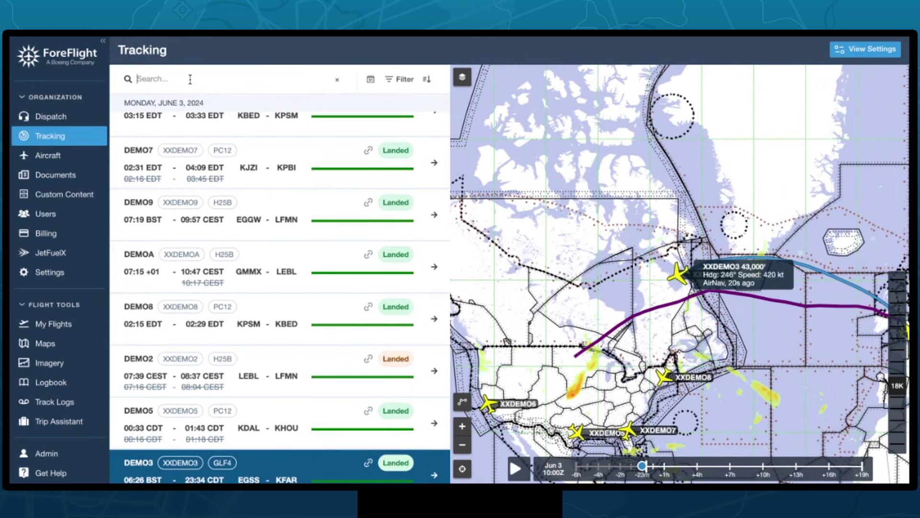
pyautogui.write('demo2')
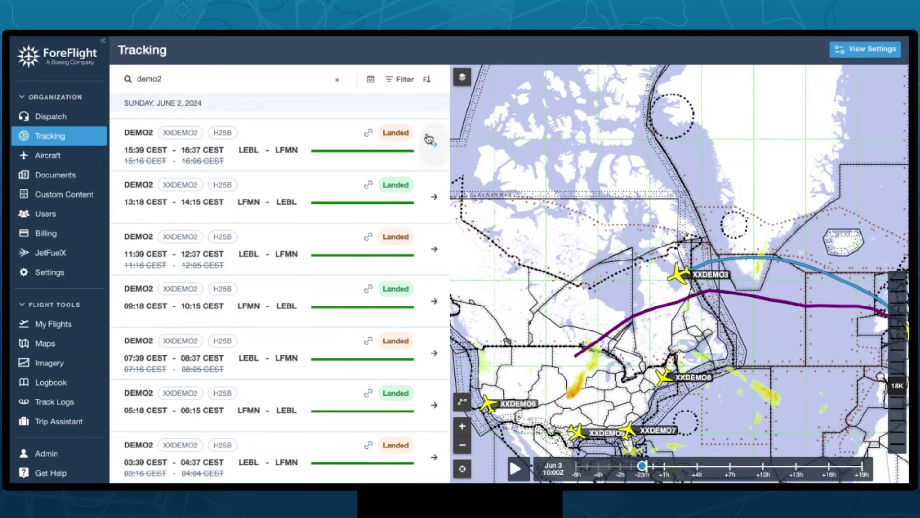
pyautogui.click(348, 139)
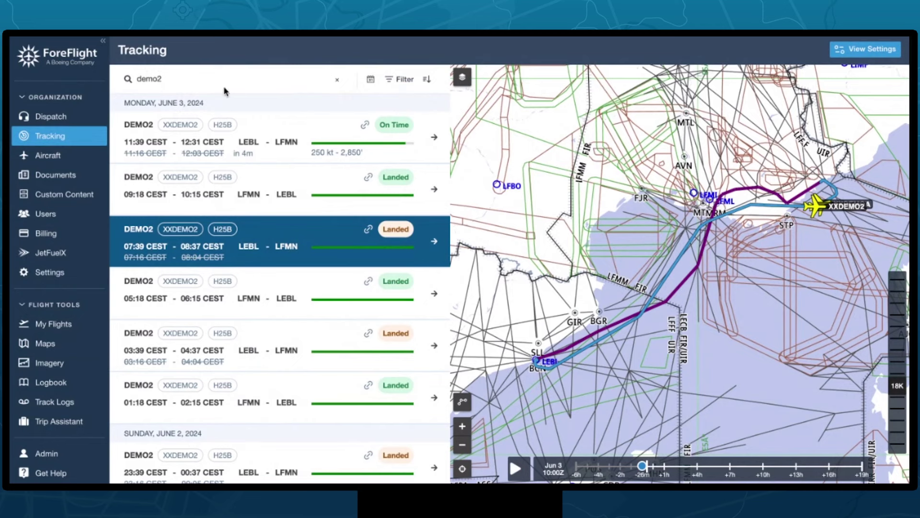
pyautogui.scroll(-1, 224, 87)
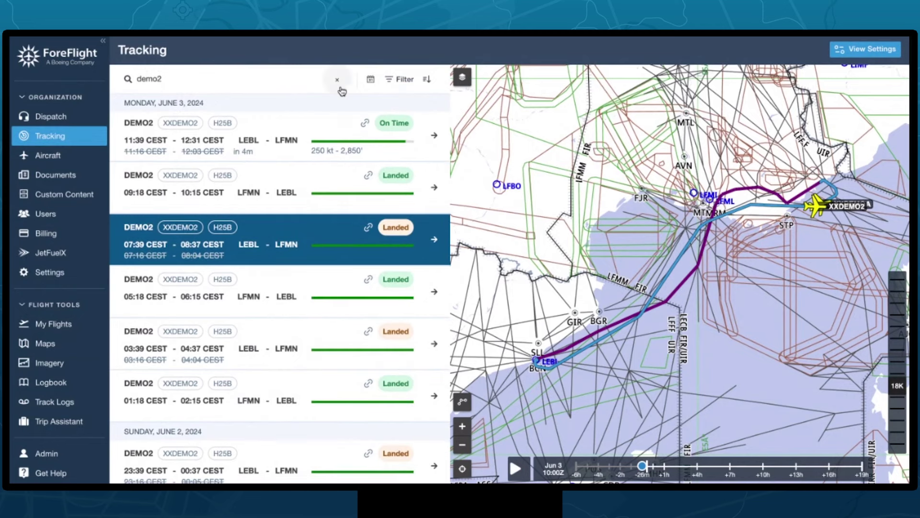
# Sort the tracked flights by Arrival time
pyautogui.click(407, 86)
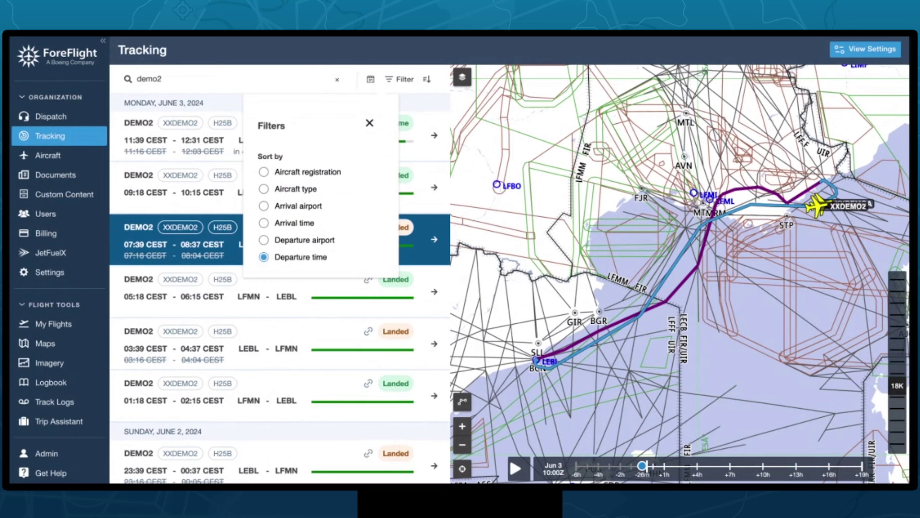
pyautogui.click(309, 224)
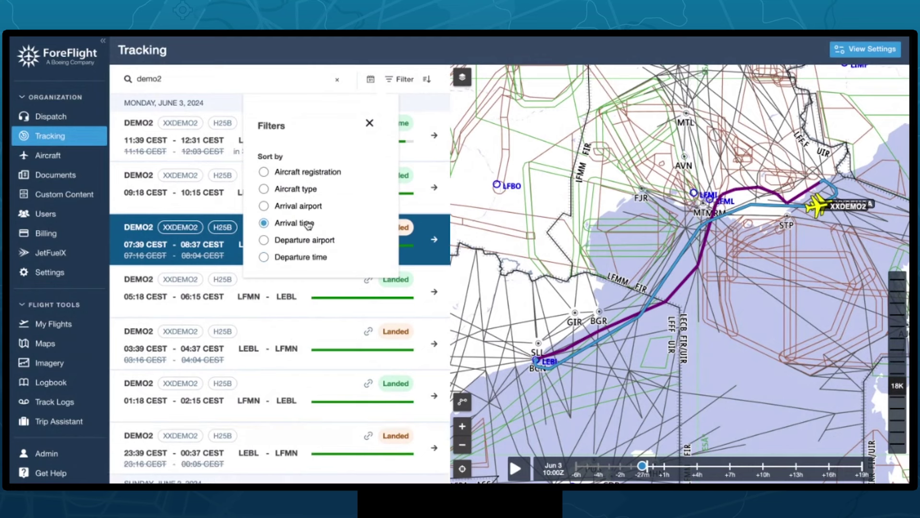
pyautogui.click(369, 123)
pyautogui.click(400, 87)
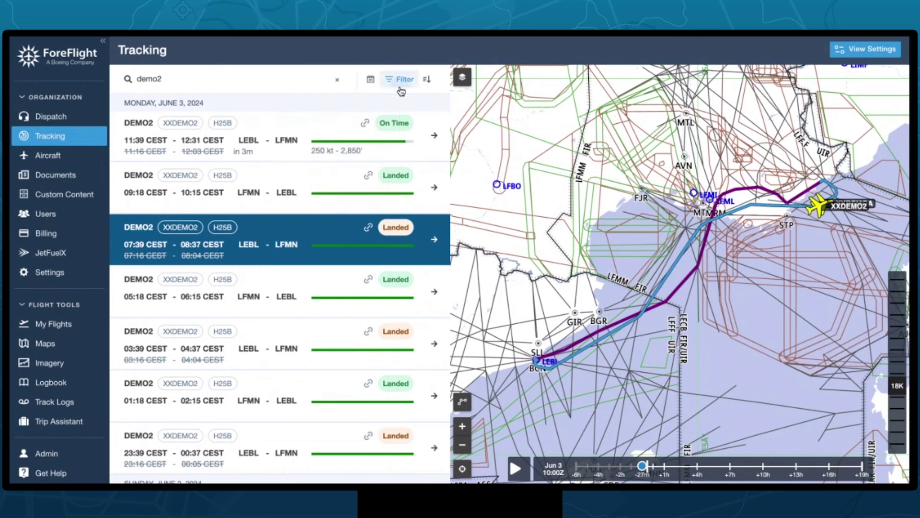
# Limit the demo2 flight results to the date range May 27 to May 30, 2024
pyautogui.click(370, 79)
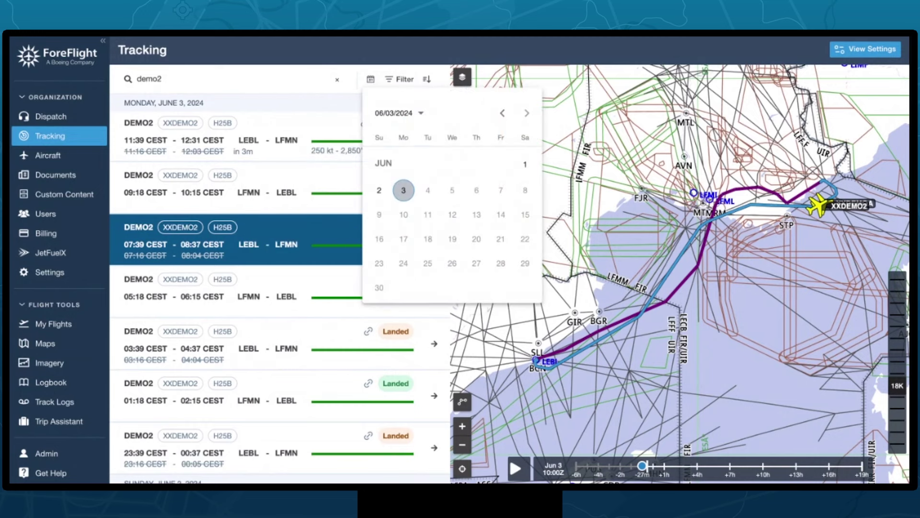
pyautogui.click(501, 114)
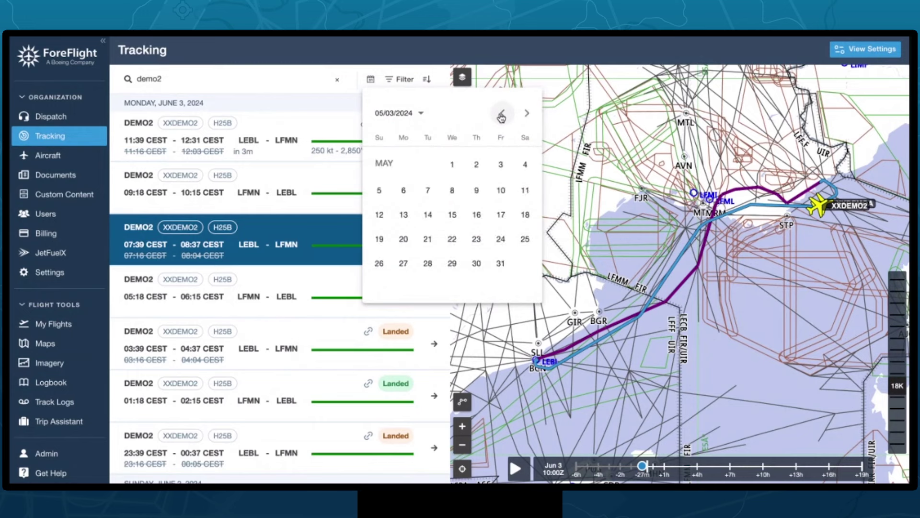
pyautogui.click(404, 264)
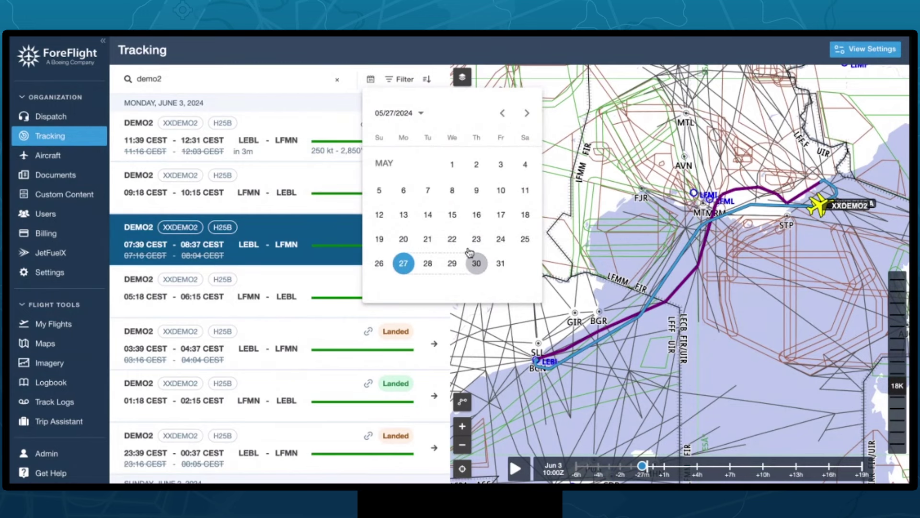
pyautogui.click(477, 264)
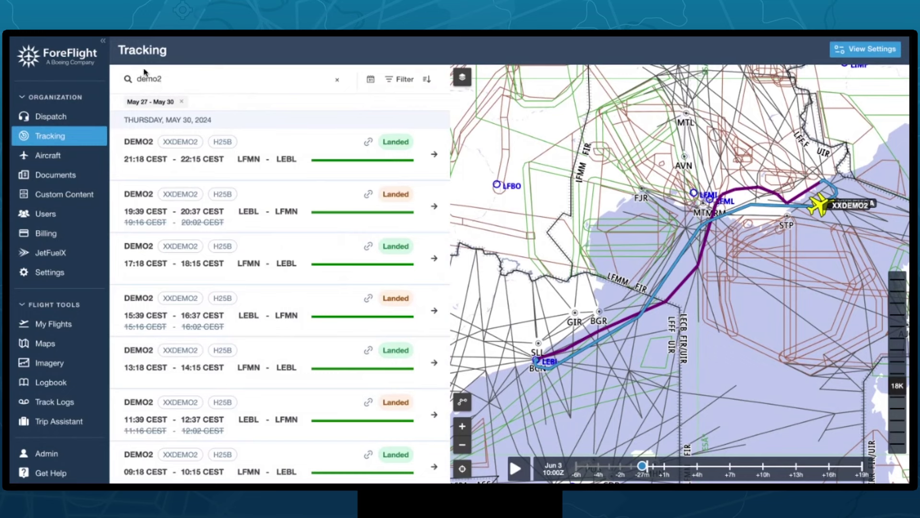
# Reverse the sort direction of the demo2 flight results so the earliest flights are listed first
pyautogui.scroll(-1, 253, 72)
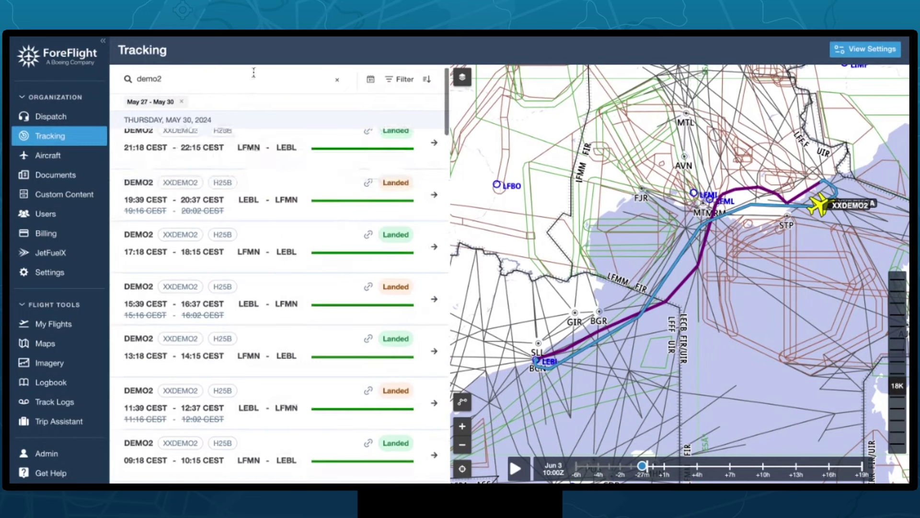
pyautogui.scroll(1, 293, 147)
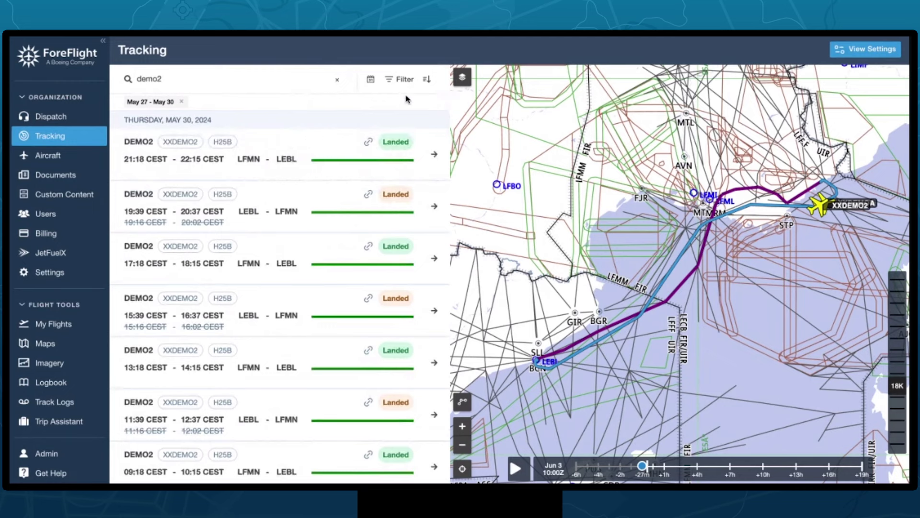
pyautogui.click(427, 82)
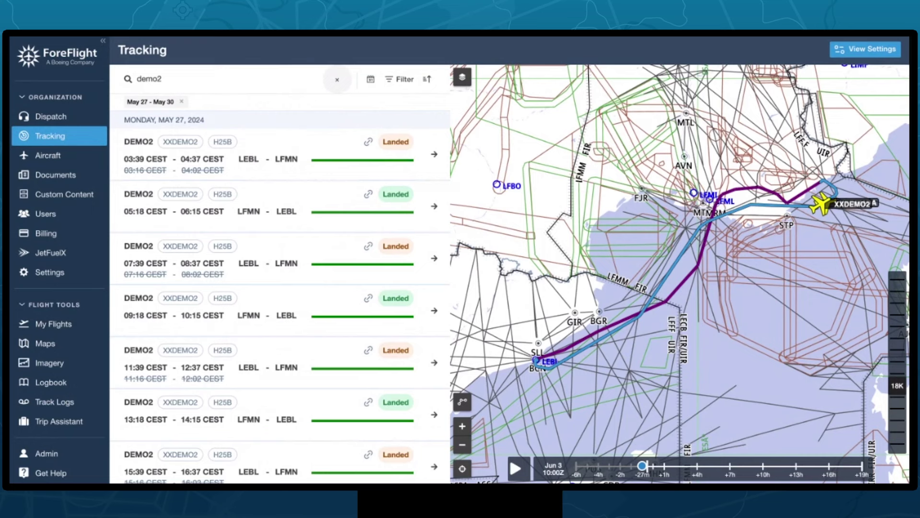
# Examine the time zone options in the view settings and close them without changing the selection
pyautogui.click(867, 57)
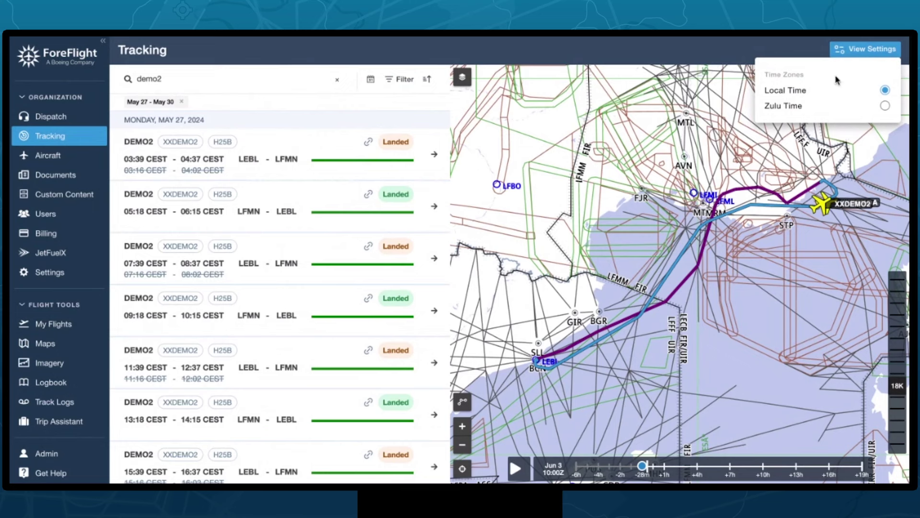
pyautogui.click(858, 51)
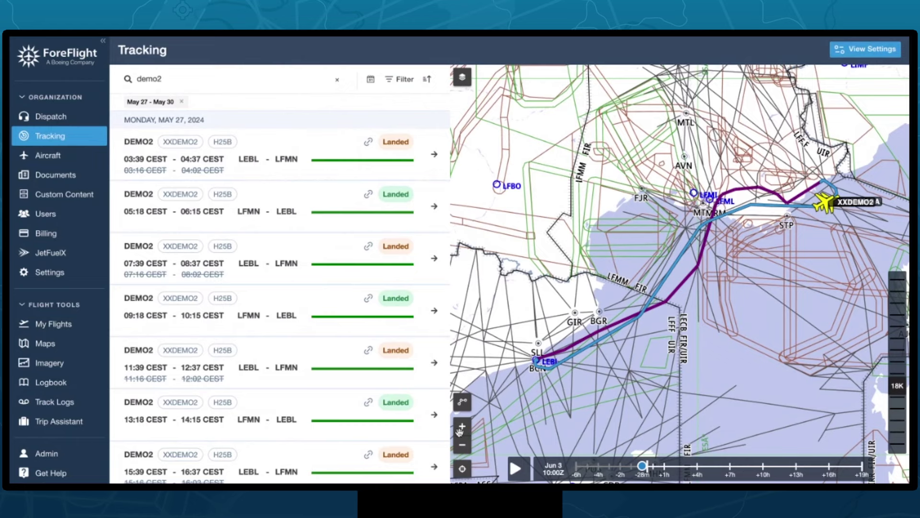
# Clear the demo2 search text and remove the May 27 - May 30 date filter from the flight list
pyautogui.click(463, 446)
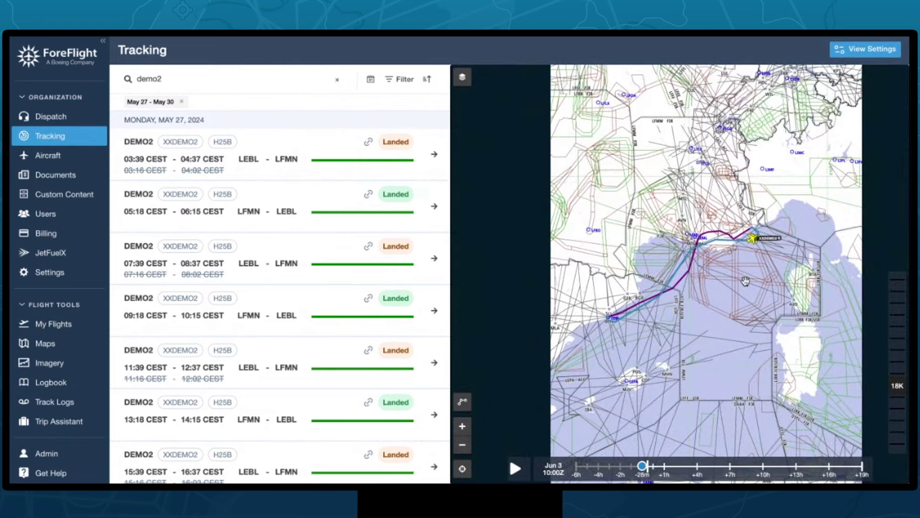
pyautogui.moveTo(746, 270); pyautogui.dragTo(538, 392)
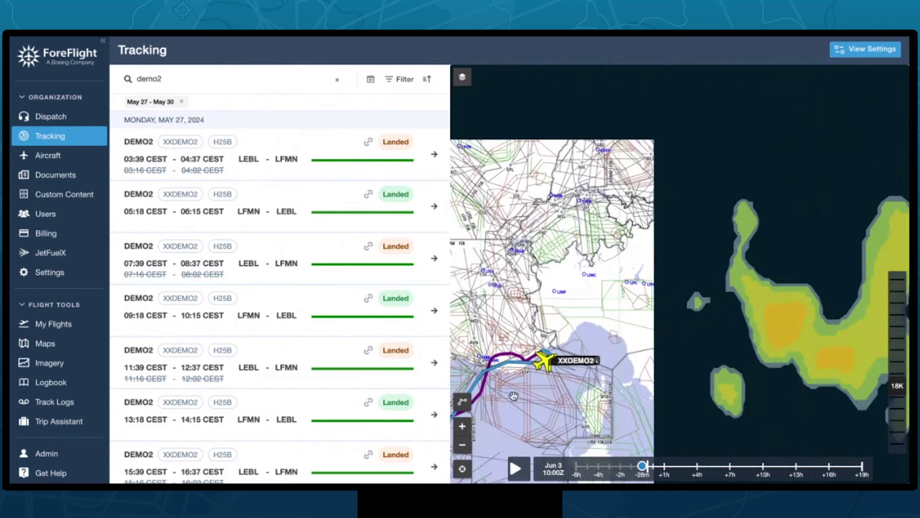
pyautogui.click(463, 446)
pyautogui.click(337, 80)
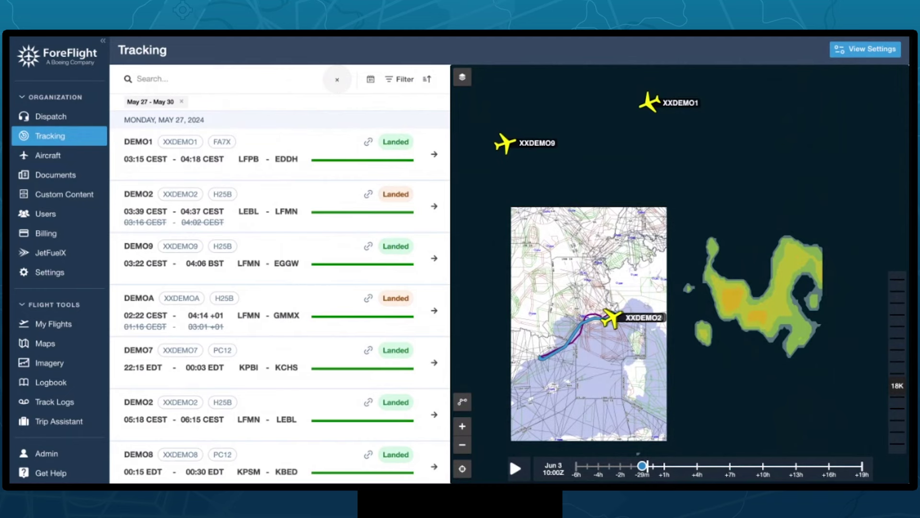
pyautogui.click(182, 101)
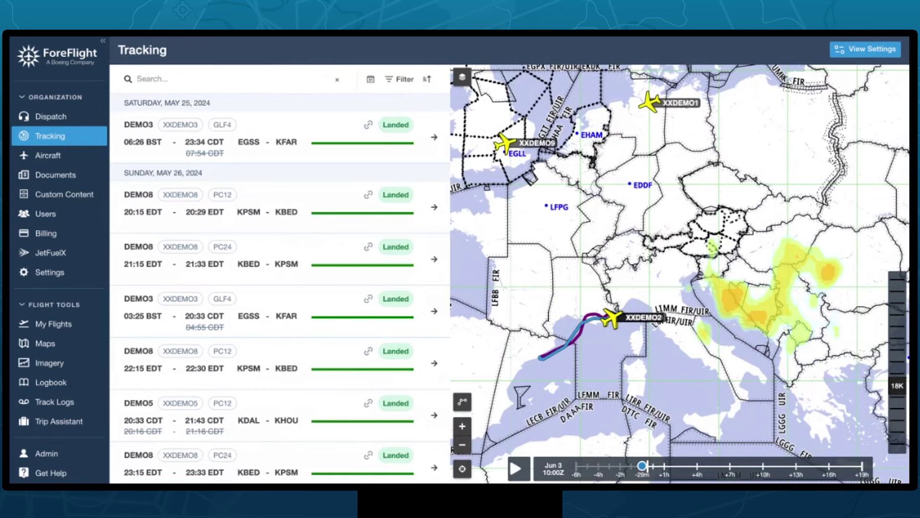
# Hide the weather overlay on the map with the tracked aircraft across North America and Europe in view
pyautogui.click(469, 447)
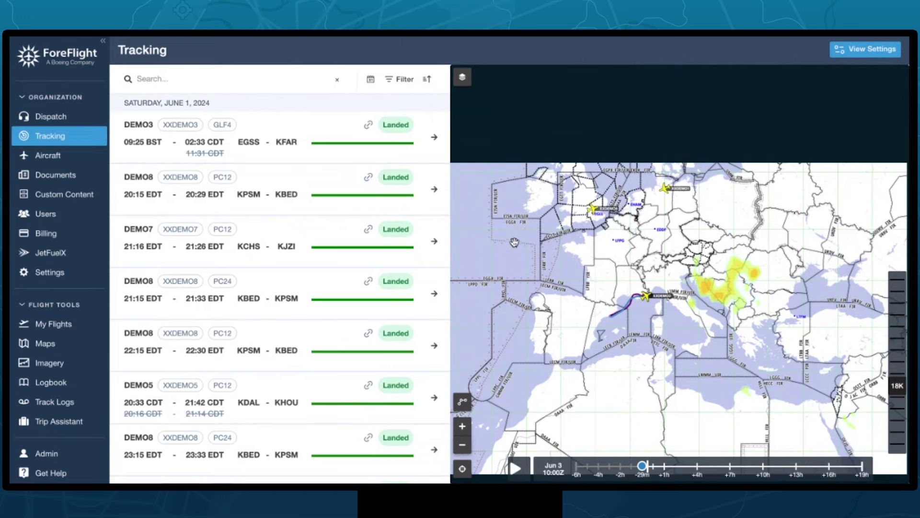
pyautogui.moveTo(551, 249); pyautogui.dragTo(774, 263)
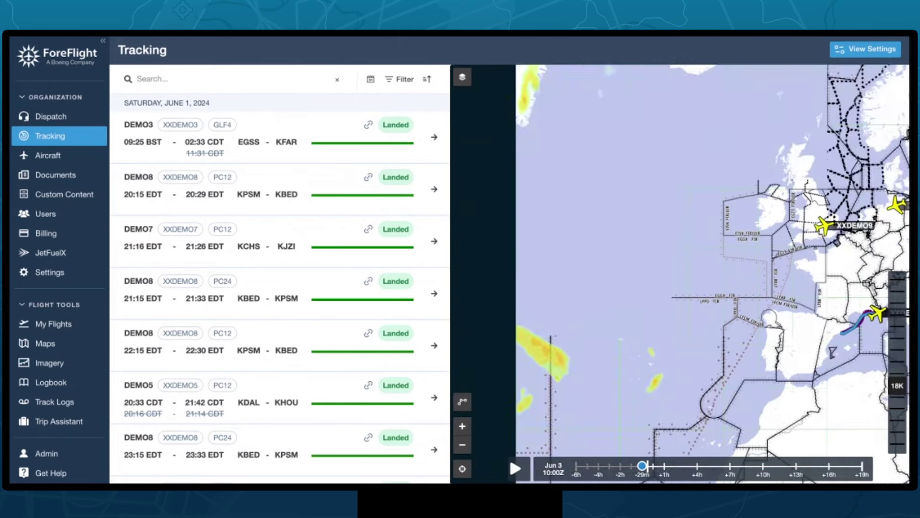
pyautogui.click(461, 444)
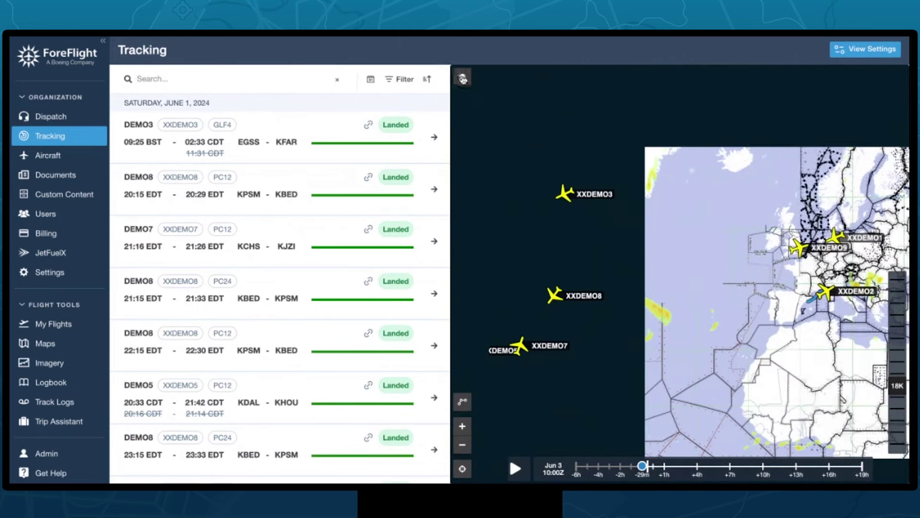
pyautogui.click(463, 78)
pyautogui.click(463, 78)
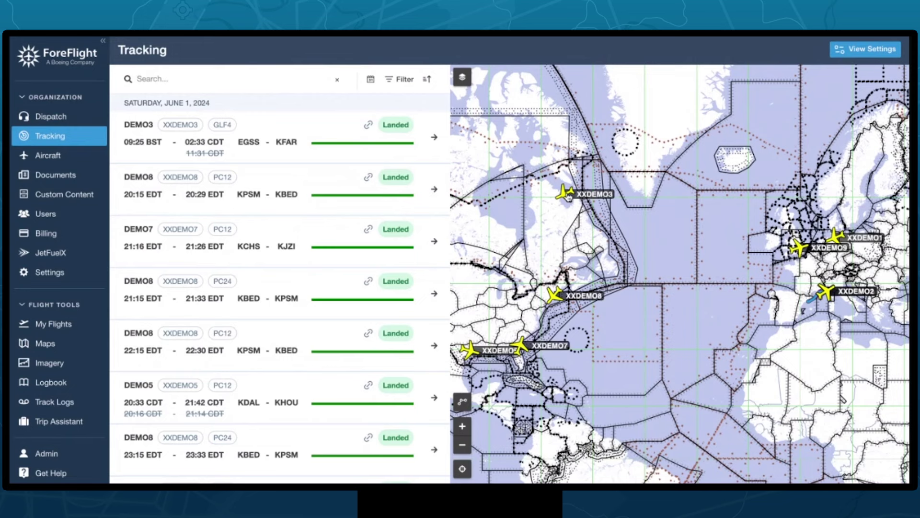
# Select the XXDEMO3 aircraft on the map and its EGSS to KFAR flight, and show the aircraft's position details
pyautogui.click(566, 196)
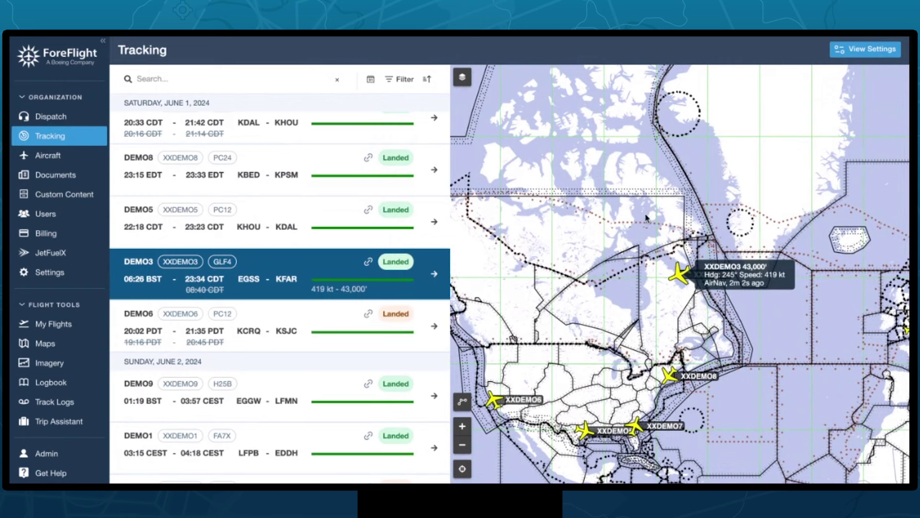
pyautogui.click(330, 267)
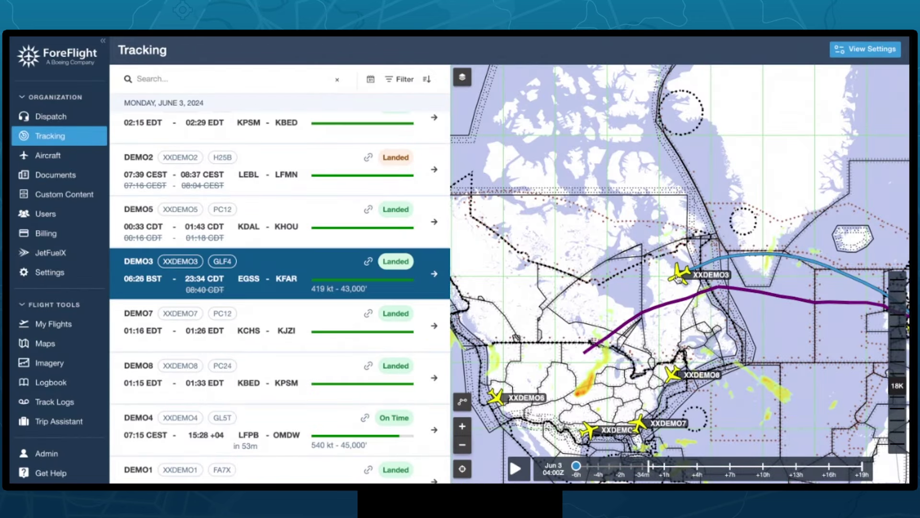
pyautogui.moveTo(679, 279)
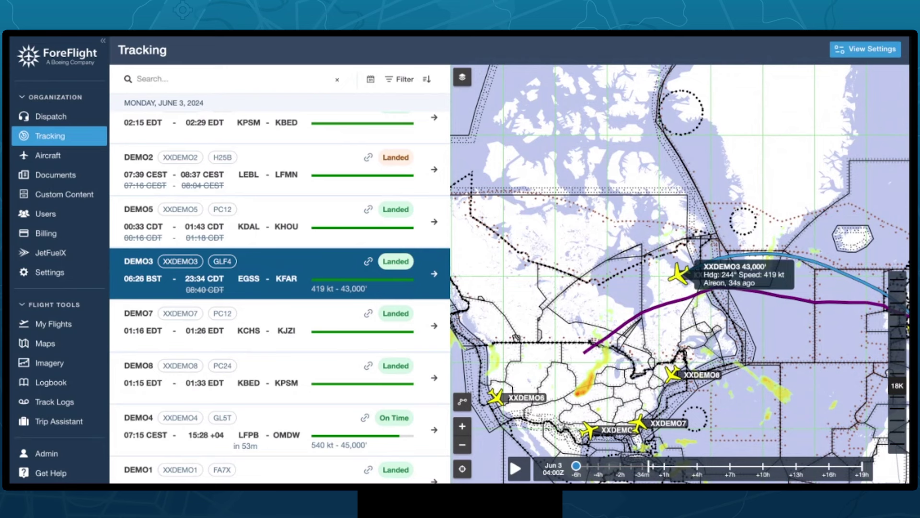